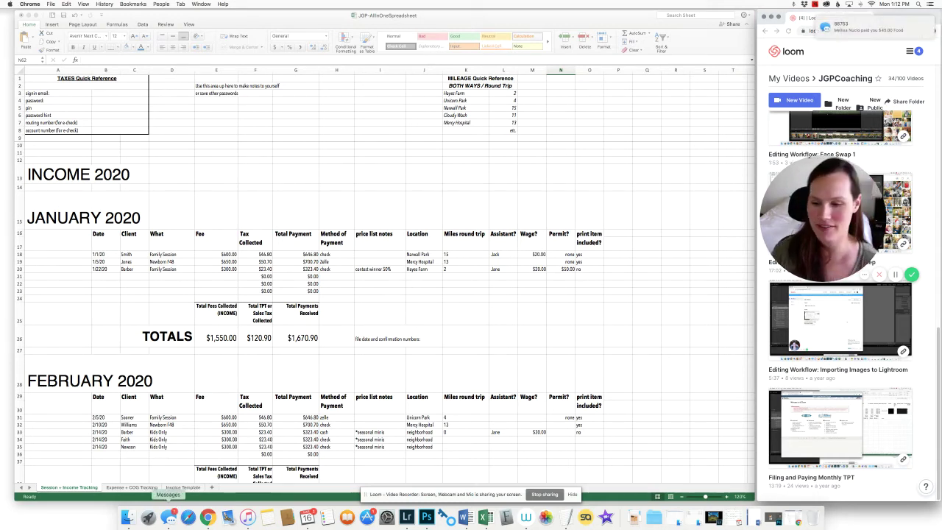
click(170, 514)
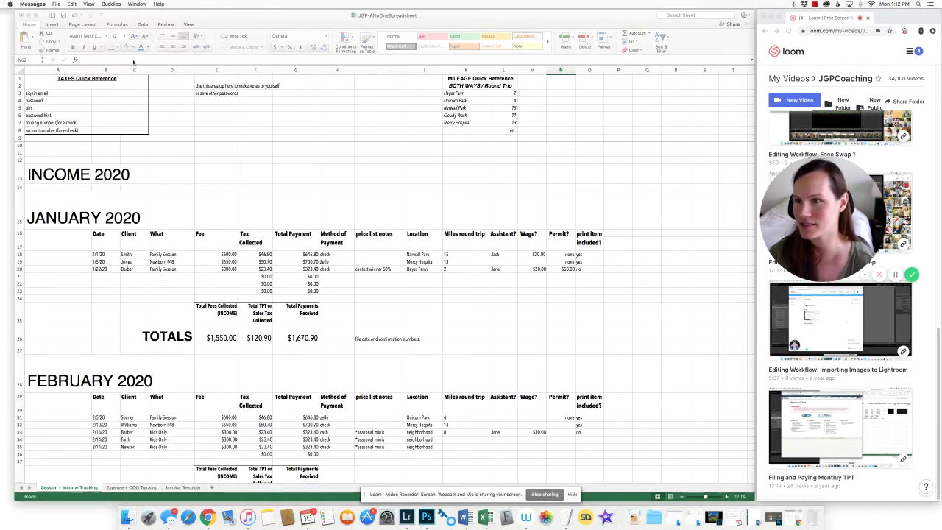
click(11, 16)
click(345, 194)
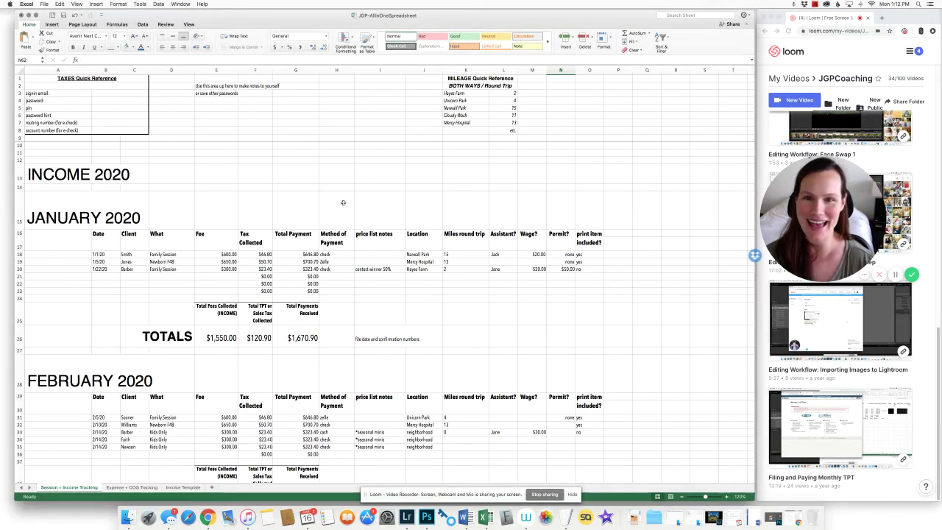
Open the Expense + COG Tracking sheet and examine the expense category list from ASSETS to OTHER at about 147% zoom
click(132, 488)
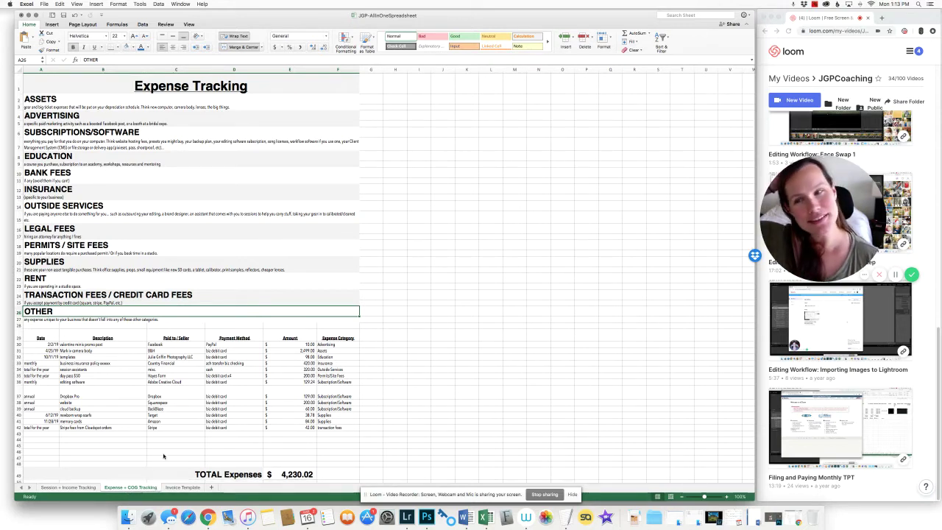
drag(704, 497, 707, 497)
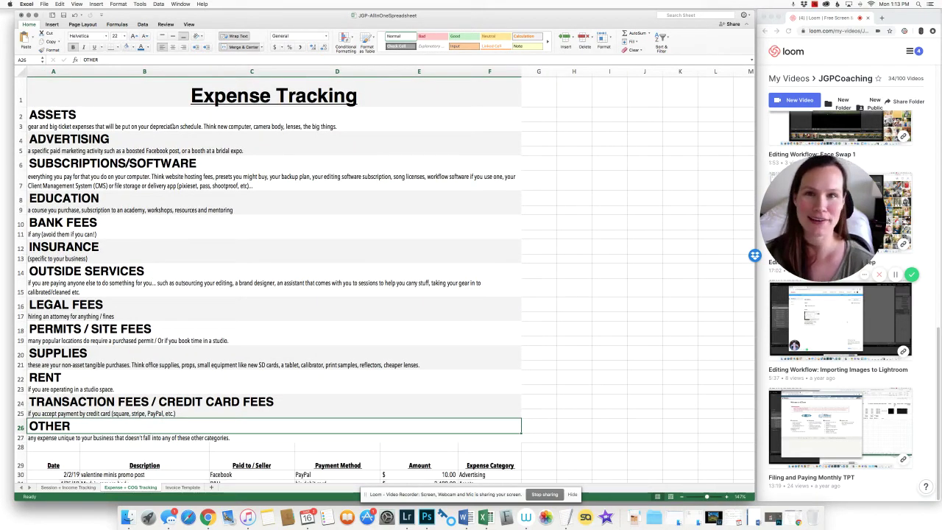
drag(171, 117, 204, 438)
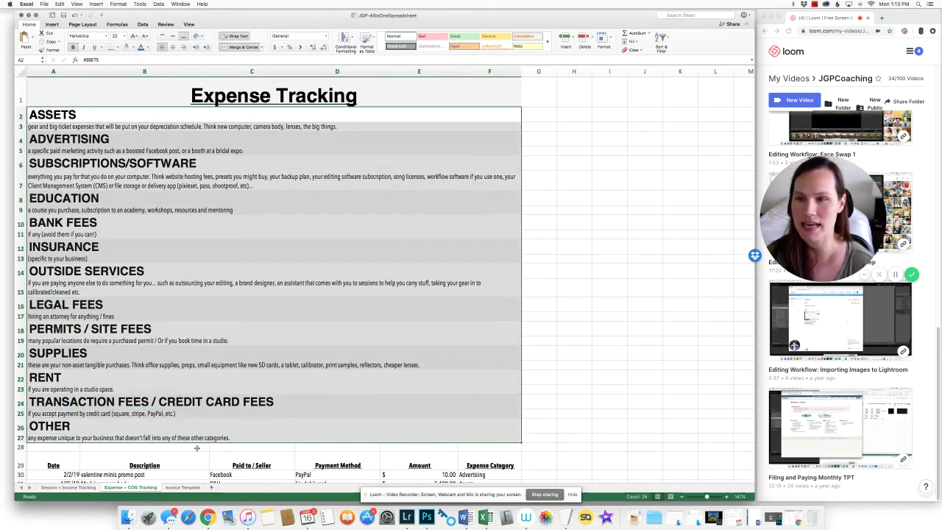
click(84, 116)
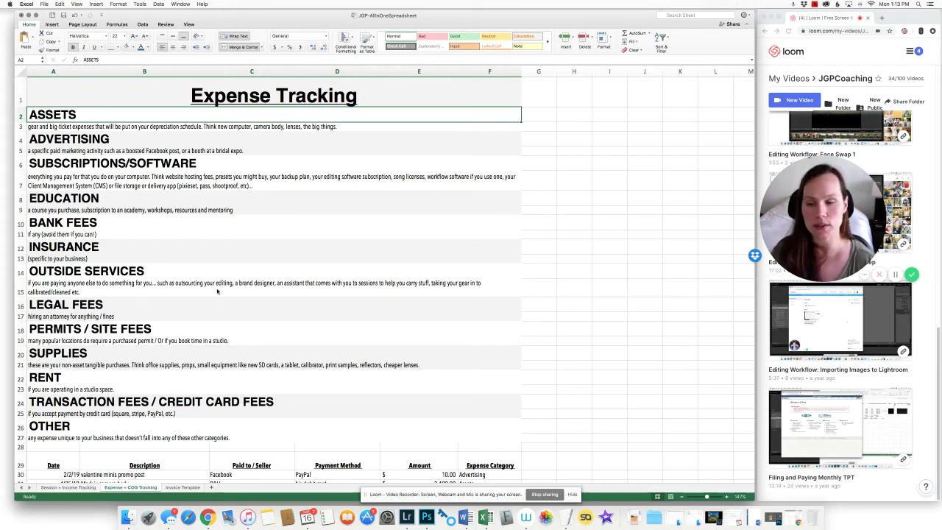
Examine the sample expense entries in rows 30 to 42 below the category list
scroll(140, 373, down, 5)
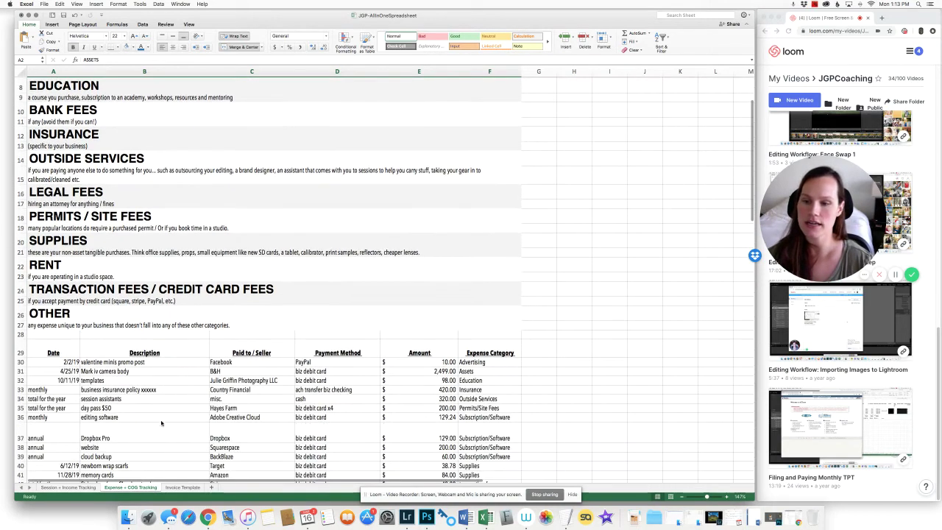
scroll(161, 423, down, 10)
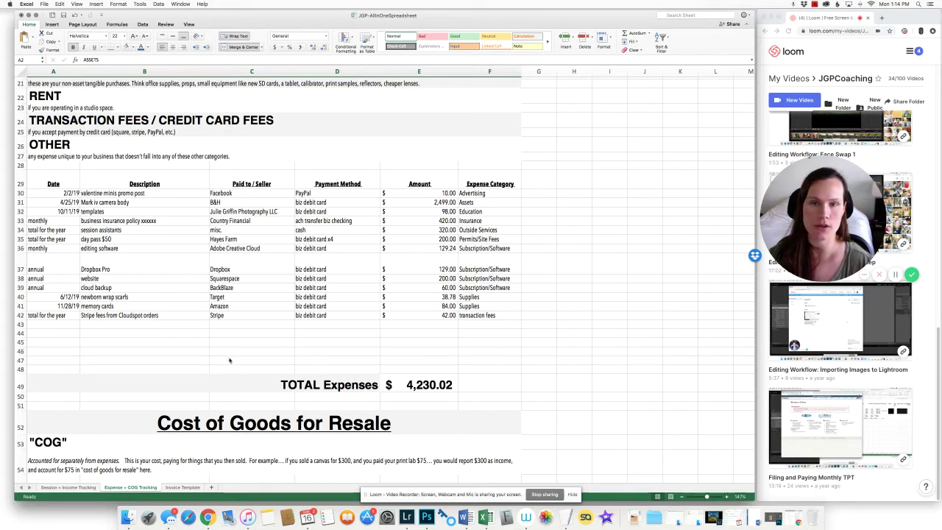
click(77, 194)
mouse_move(77, 194)
mouse_down()
mouse_move(400, 311)
mouse_move(469, 316)
mouse_up()
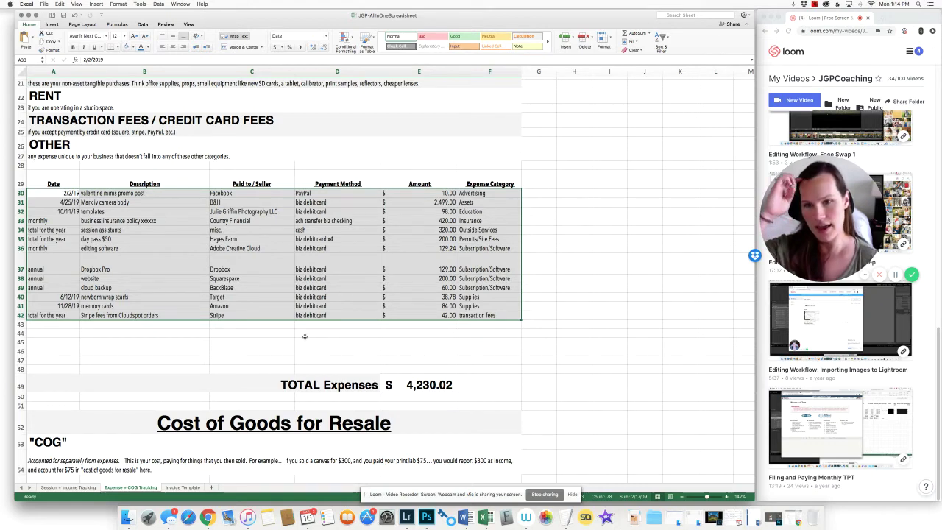
click(283, 343)
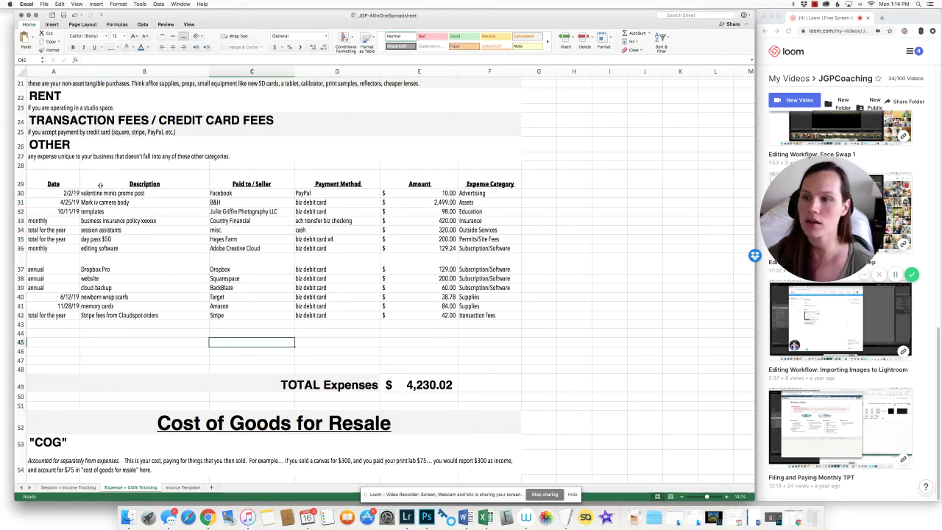
Examine how the Date column records one-time, monthly, annual and total-for-the-year expenses
click(46, 187)
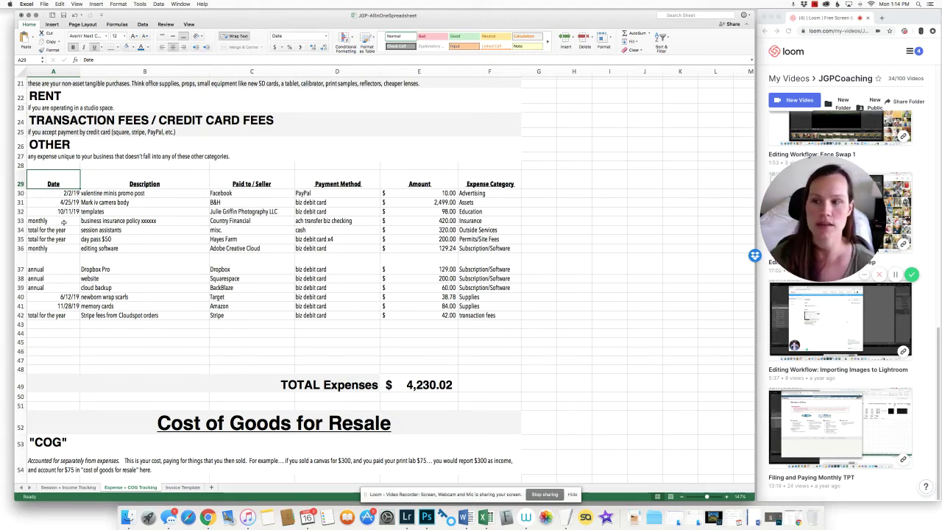
click(60, 221)
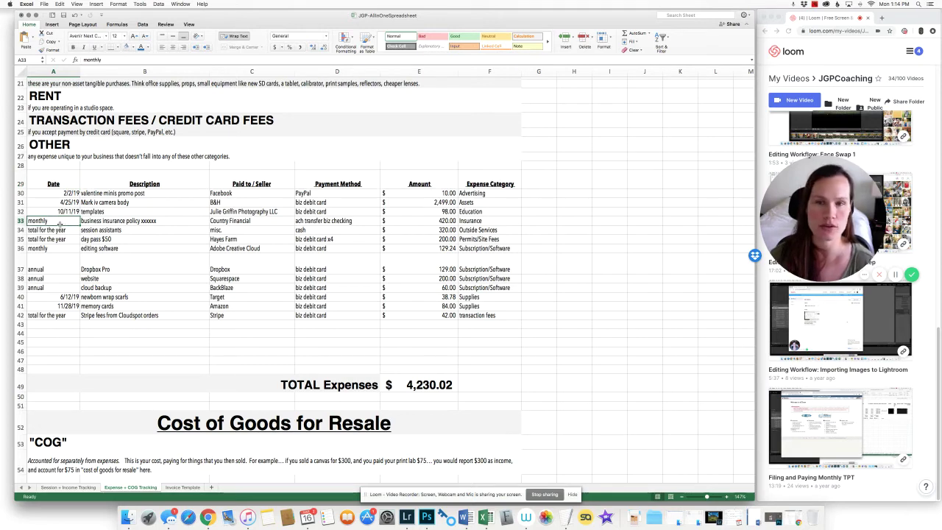
click(66, 232)
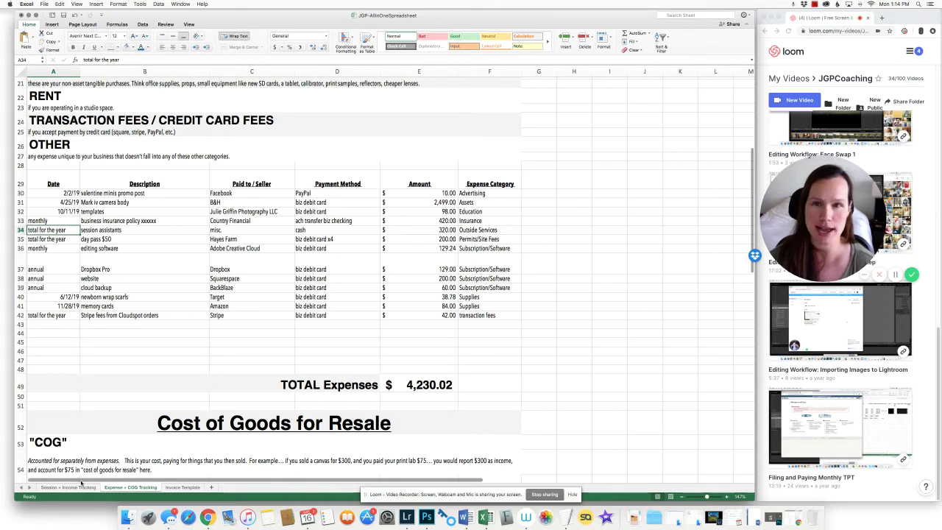
click(67, 241)
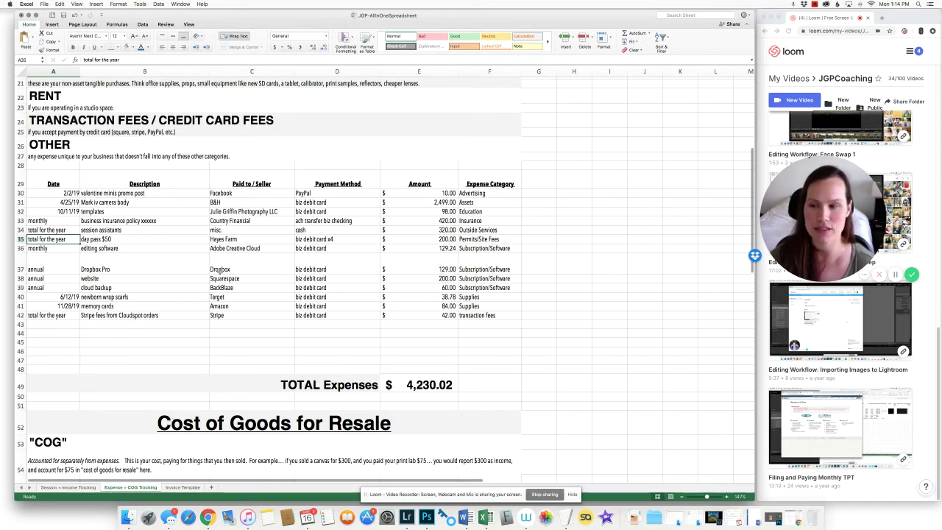
drag(61, 284, 62, 280)
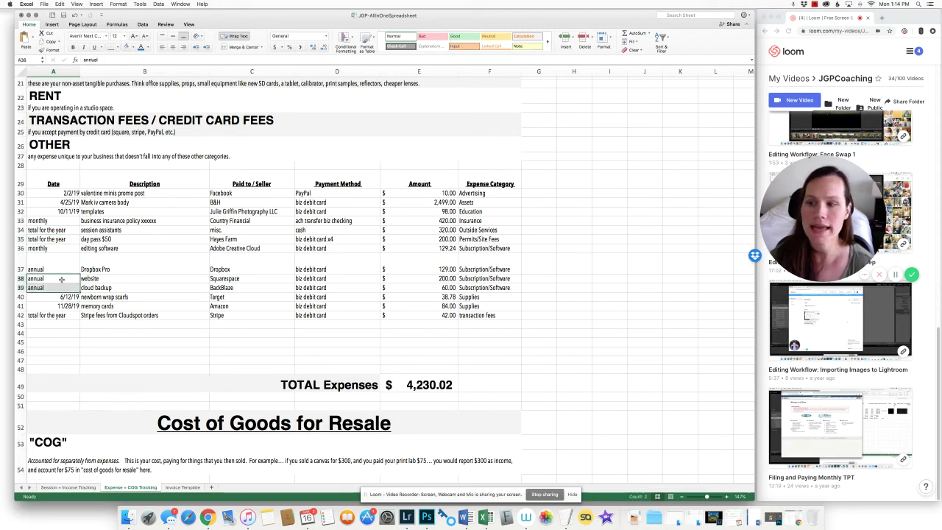
click(62, 278)
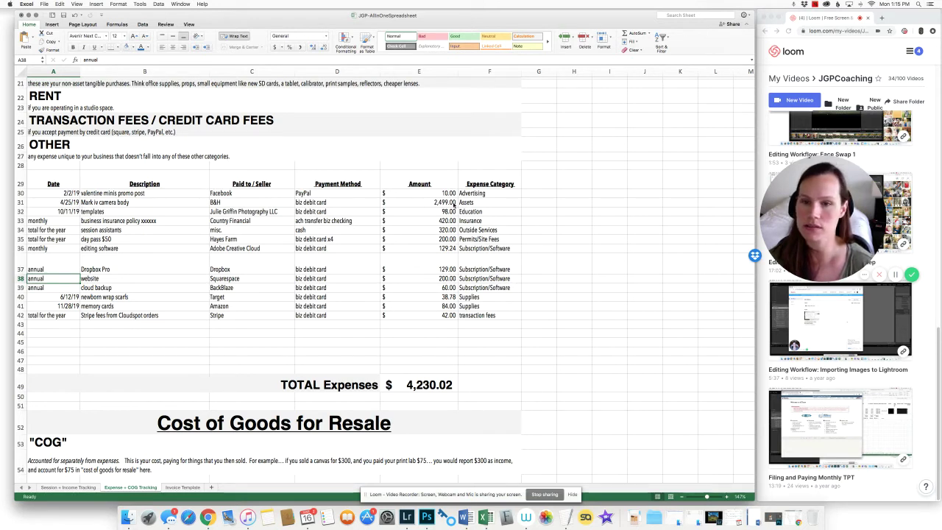
click(158, 362)
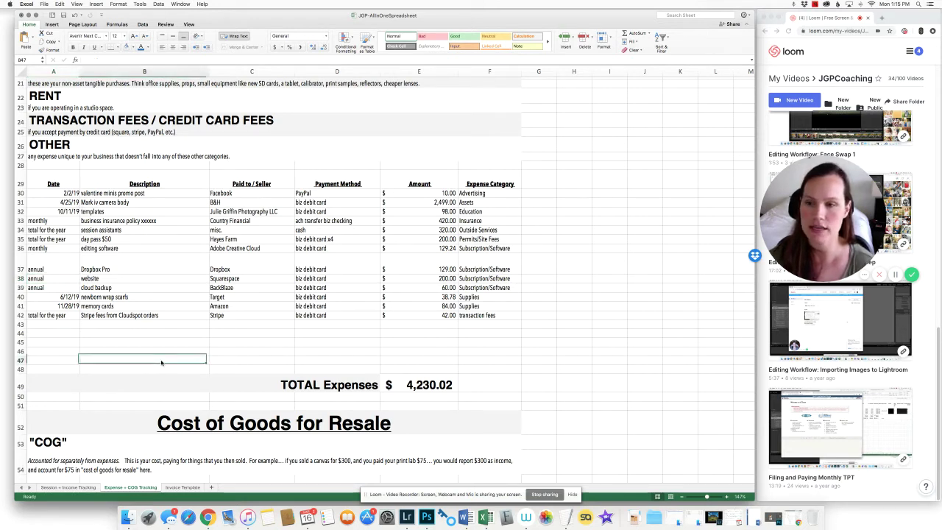
Review the Description, Paid to / Seller and Payment Method columns, including the PayPal and cash entries
click(58, 183)
click(144, 185)
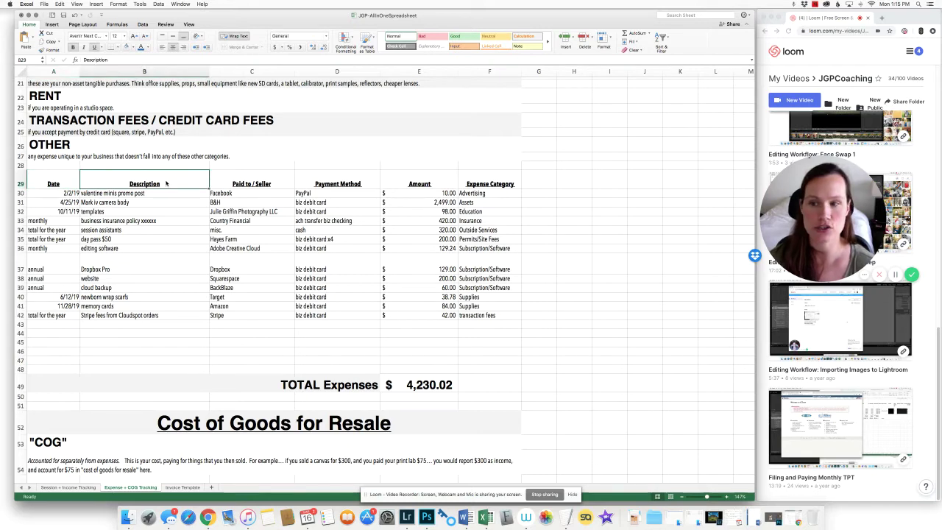
click(269, 178)
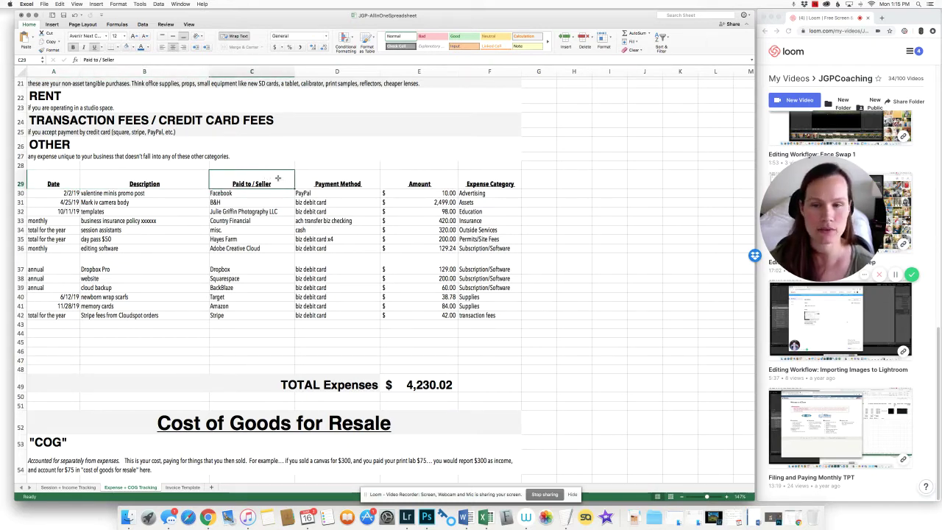
click(358, 180)
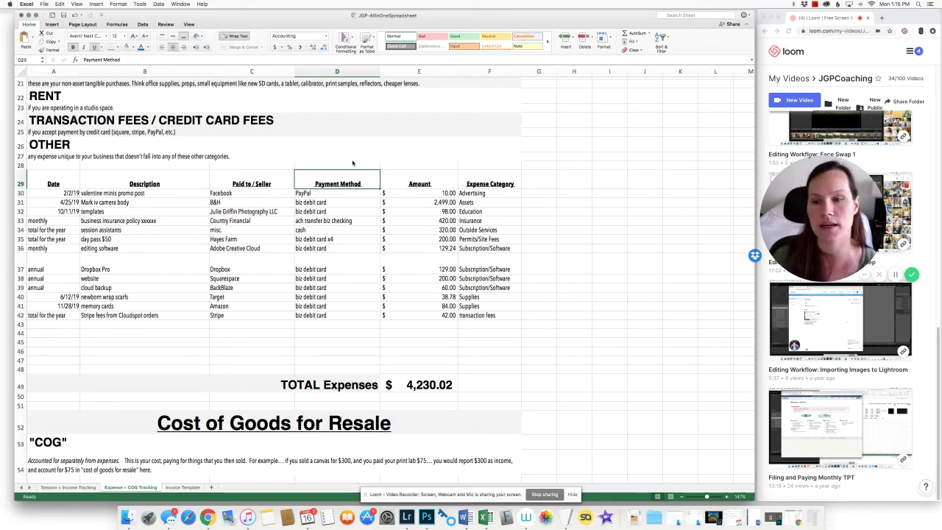
click(325, 229)
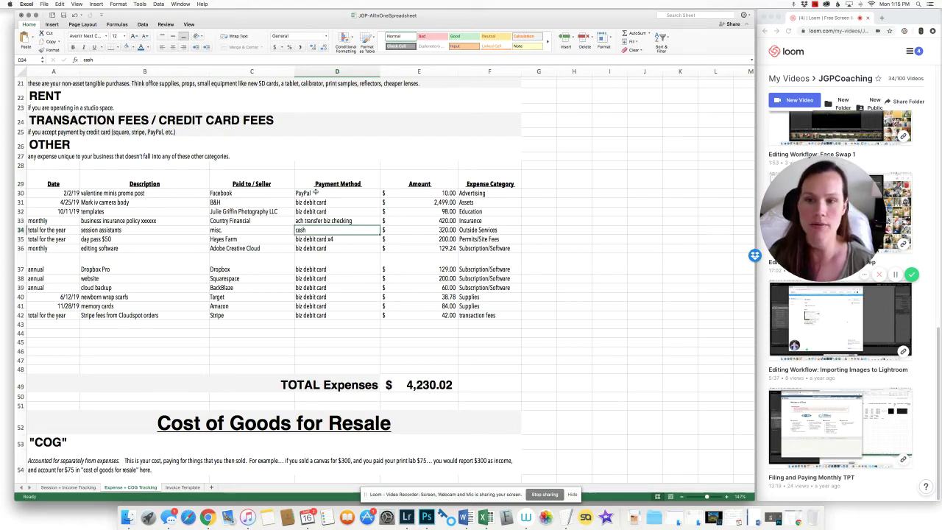
click(319, 193)
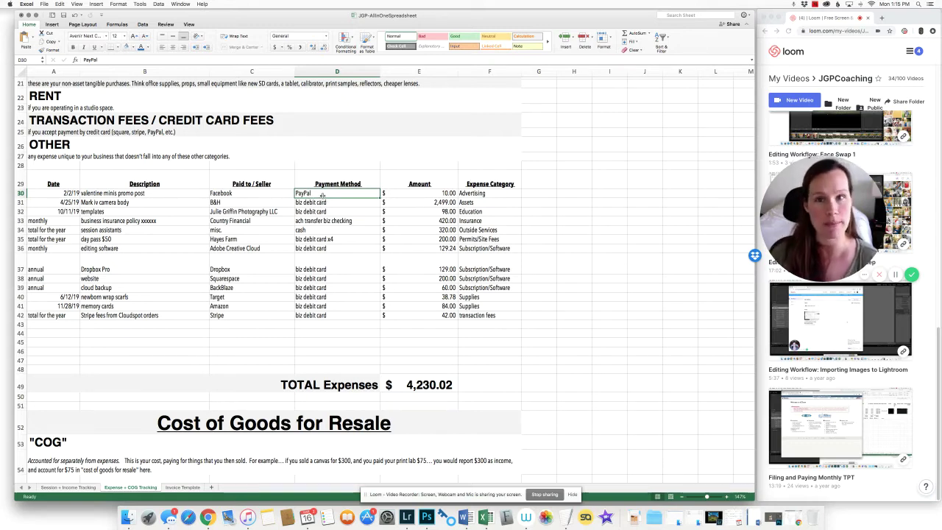
click(316, 230)
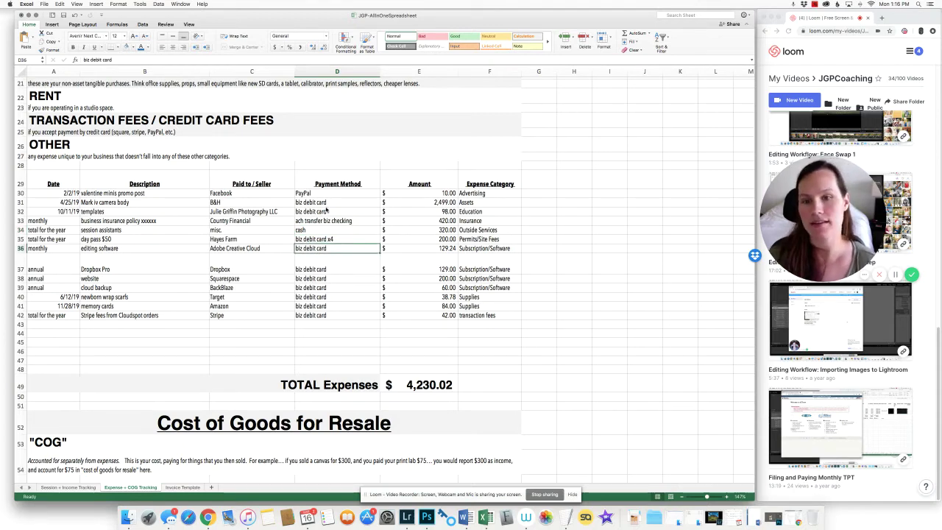
click(341, 179)
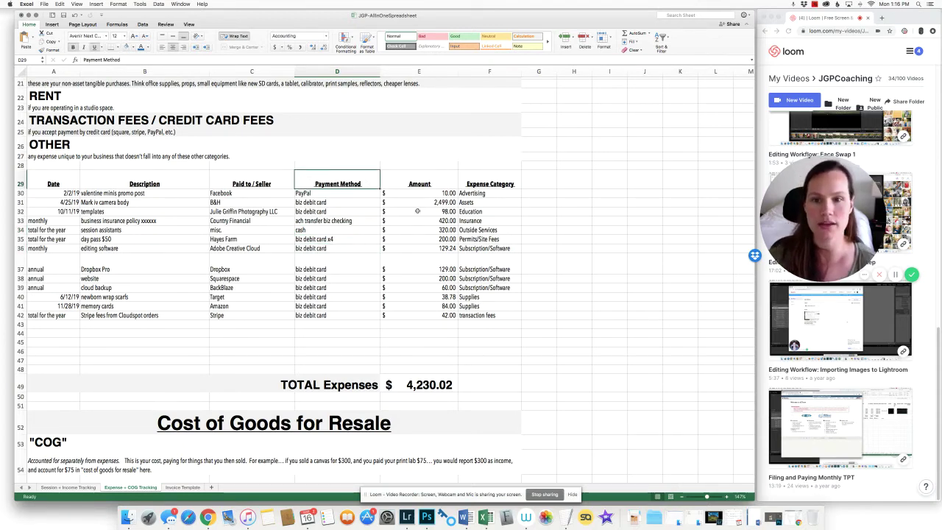
Review the Amount and Expense Category columns and compare the assigned categories with the category descriptions above the table
key(Right)
key(Right)
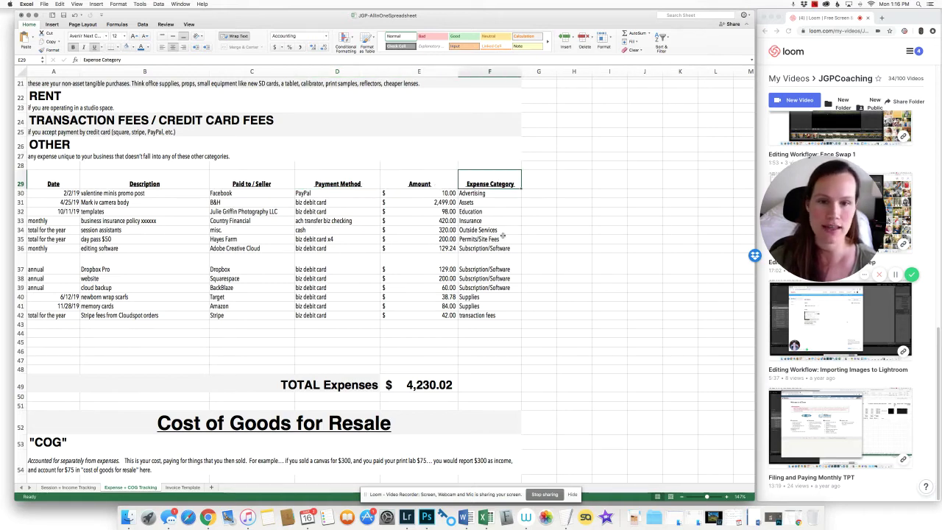
drag(500, 181, 501, 316)
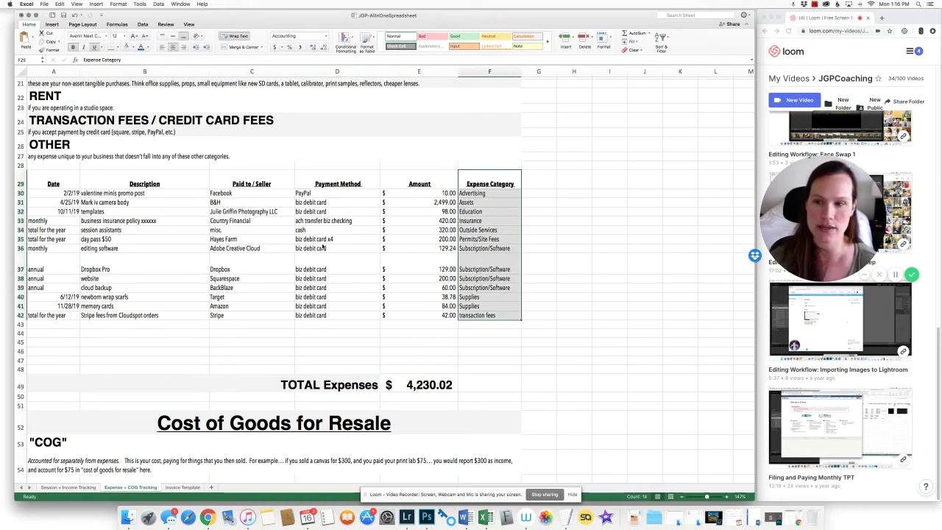
click(550, 231)
scroll(180, 184, up, 3)
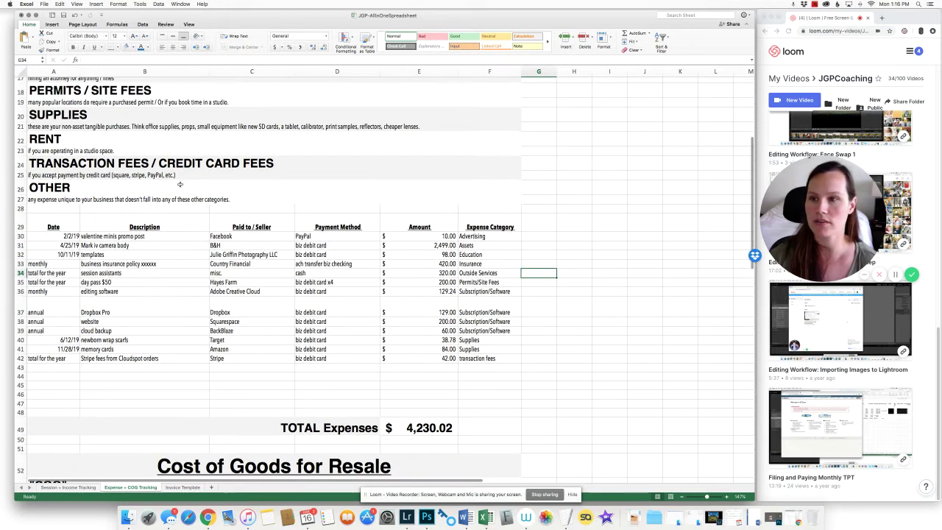
scroll(180, 184, up, 3)
scroll(180, 184, down, 2)
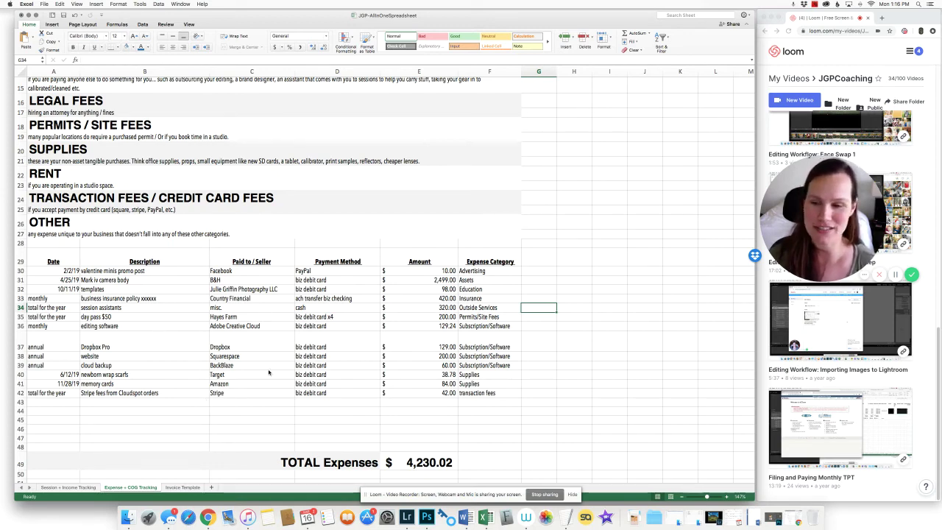
Examine the Cost of Goods for Resale section and select its explanatory note in row 54
scroll(270, 372, down, 4)
scroll(366, 310, down, 3)
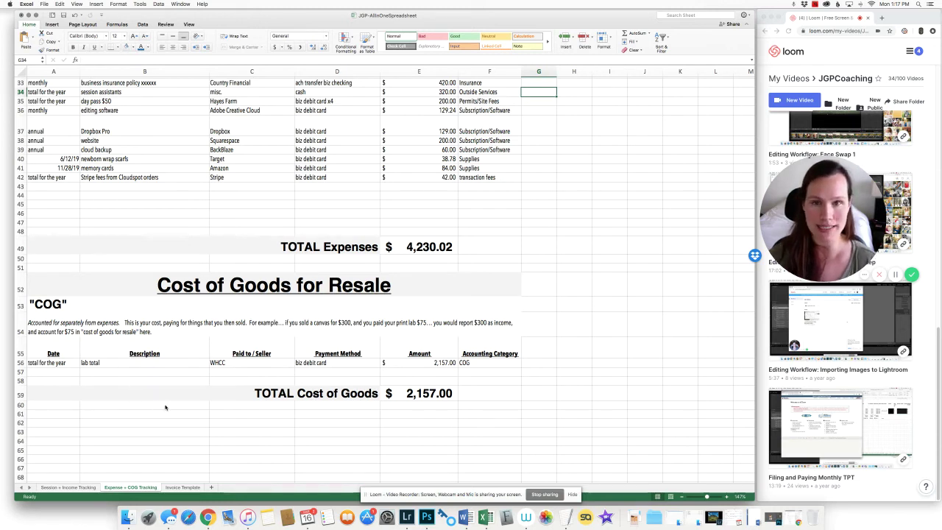
click(145, 331)
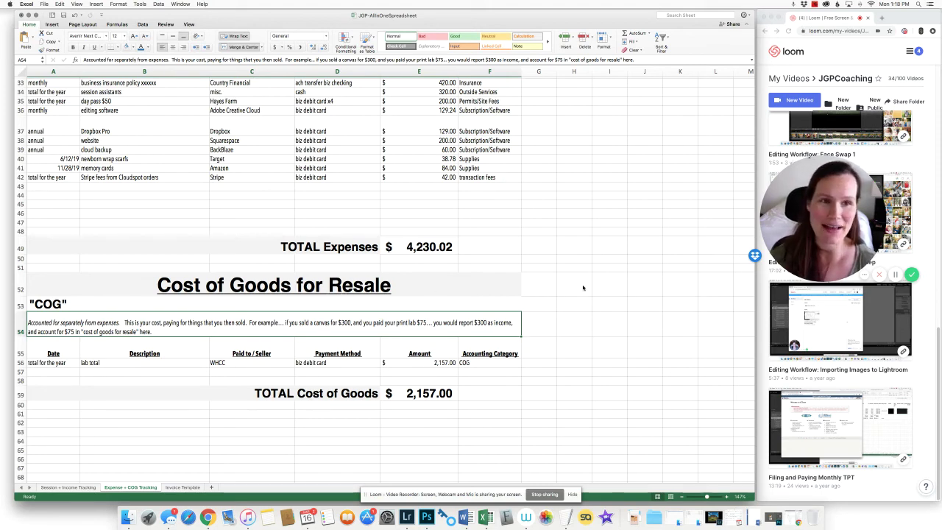
Return from the Cost of Goods section to the expense entries and the category descriptions above them
scroll(589, 316, up, 3)
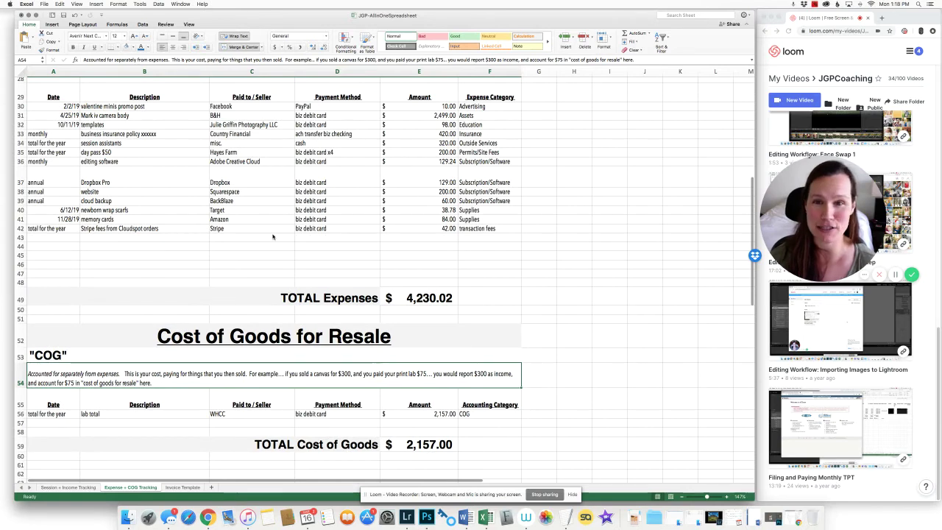
scroll(295, 254, up, 3)
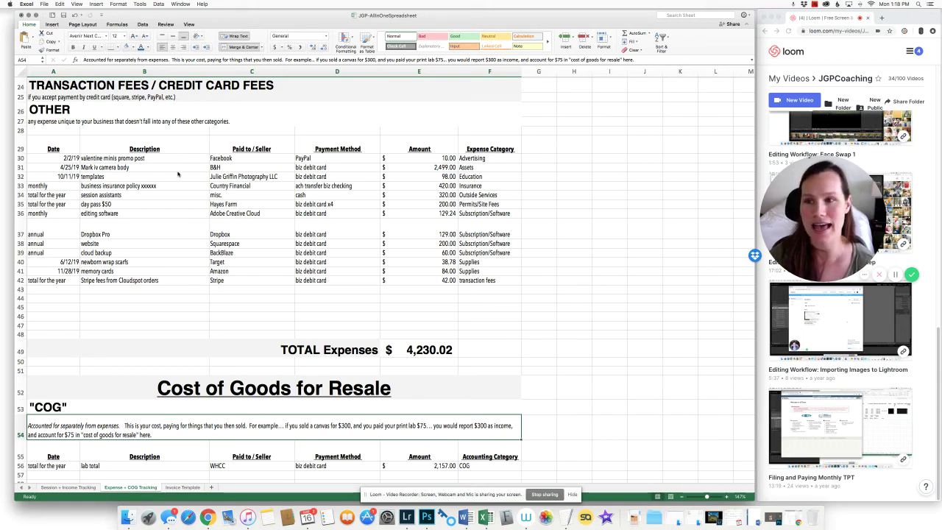
scroll(226, 283, up, 5)
scroll(229, 283, up, 6)
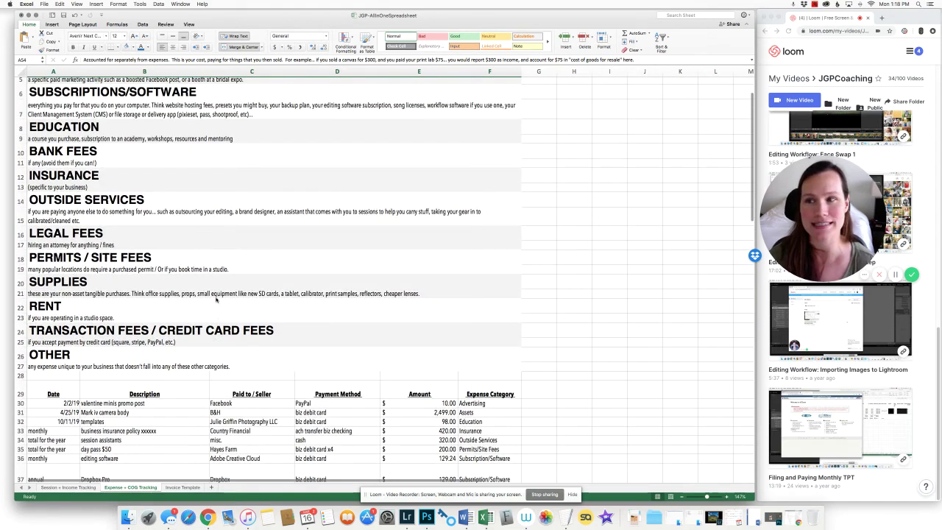